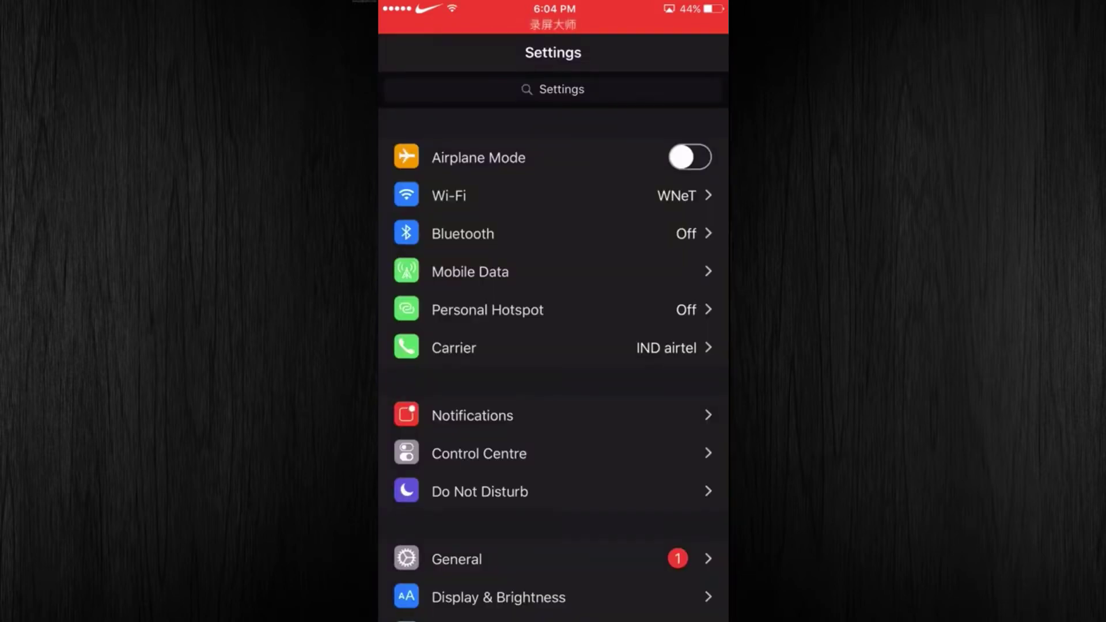
{"action": "scroll", "coordinate": [553, 345], "scroll_direction": "down", "scroll_amount": 10}
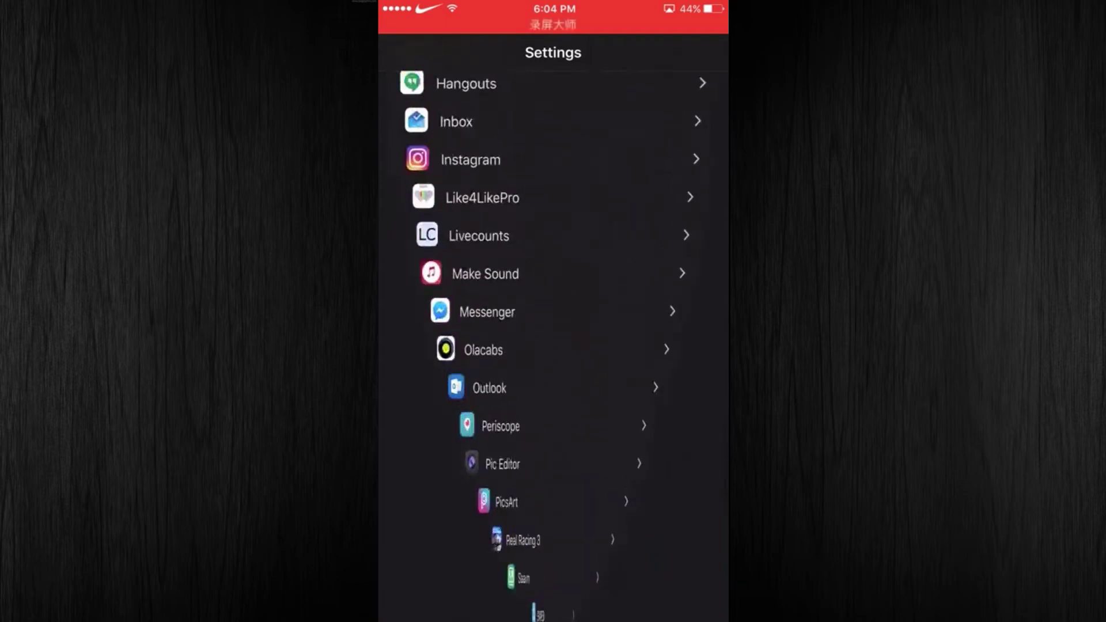
{"action": "scroll", "coordinate": [554, 346], "scroll_direction": "up", "scroll_amount": 10}
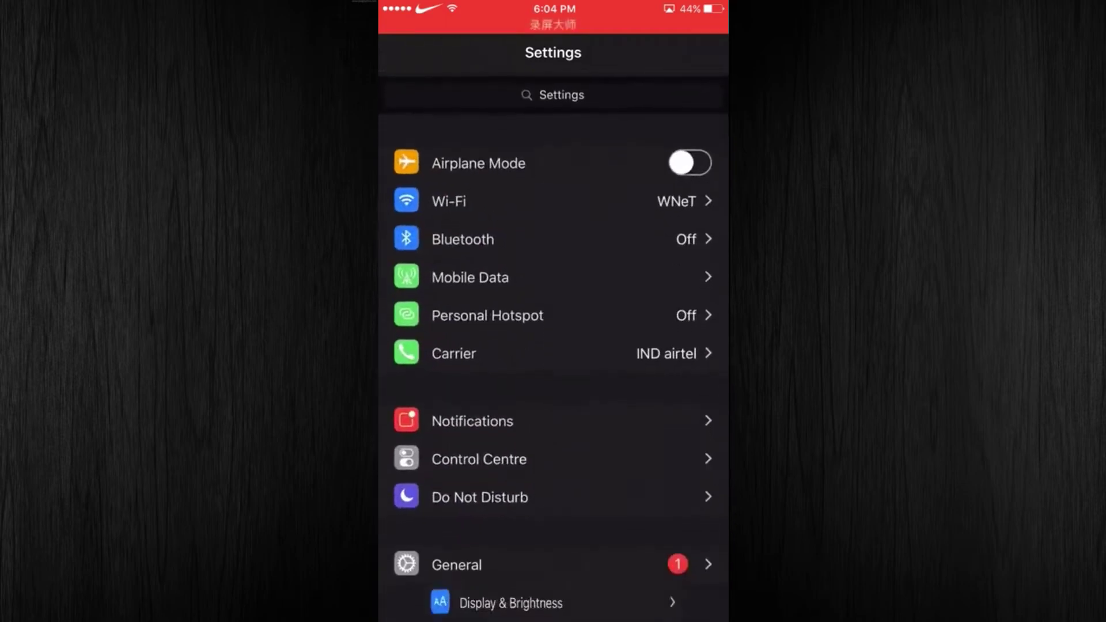
{"action": "scroll", "coordinate": [553, 346], "scroll_direction": "down", "scroll_amount": 10}
{"action": "scroll", "coordinate": [553, 346], "scroll_direction": "up", "scroll_amount": 8}
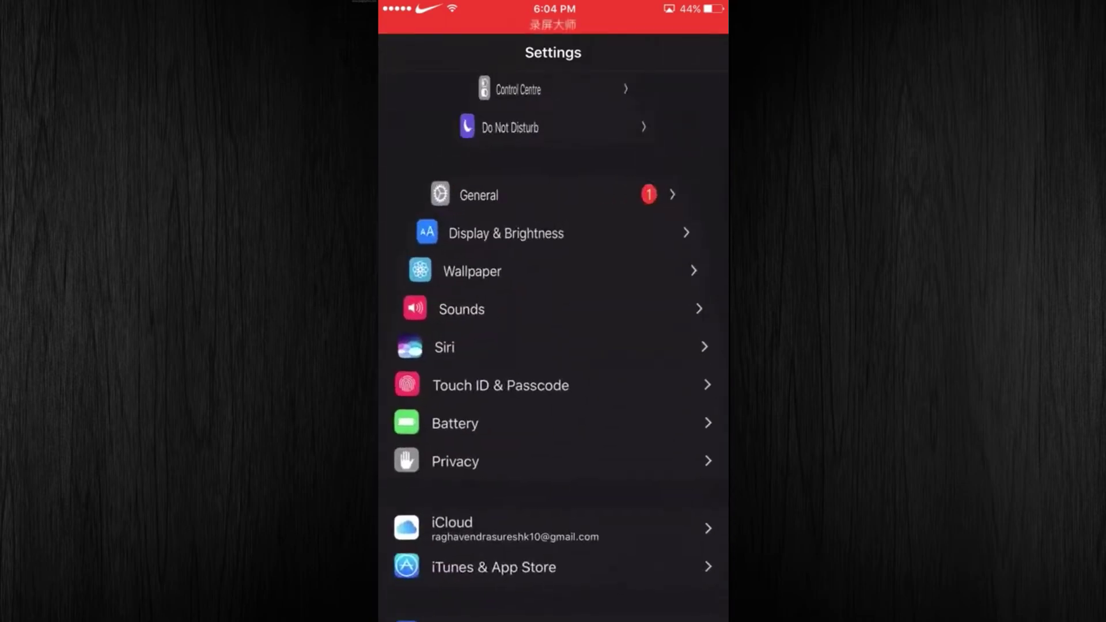
{"action": "scroll", "coordinate": [553, 346], "scroll_direction": "down", "scroll_amount": 10}
{"action": "scroll", "coordinate": [553, 346], "scroll_direction": "up", "scroll_amount": 12}
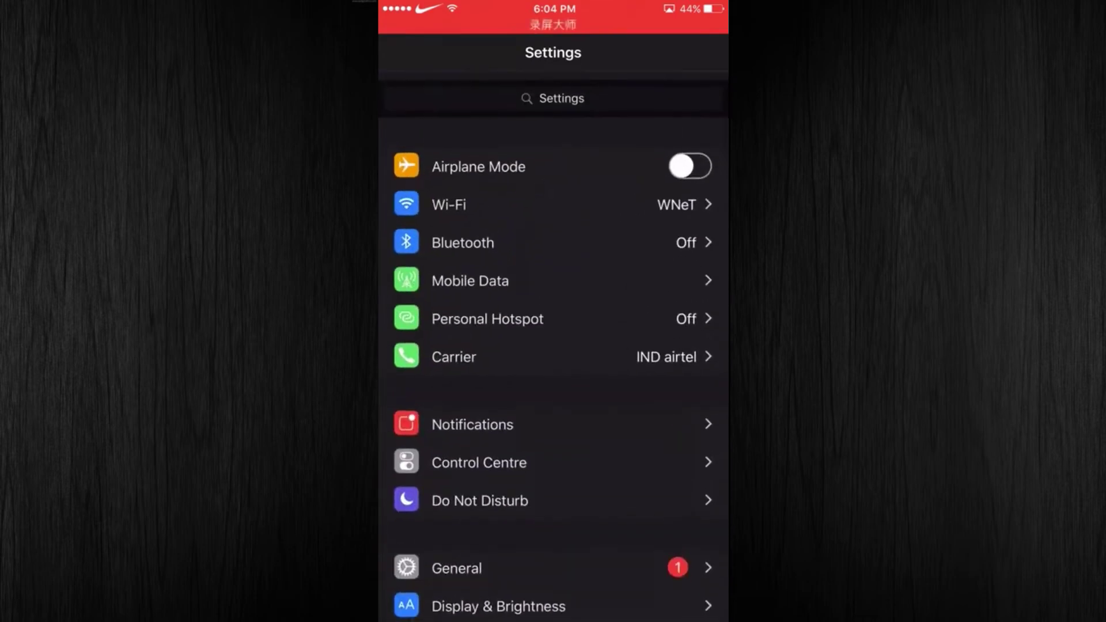
Go from Settings to the home screen, launch Cydia, and show its Sources list
{"action": "key", "text": "super"}
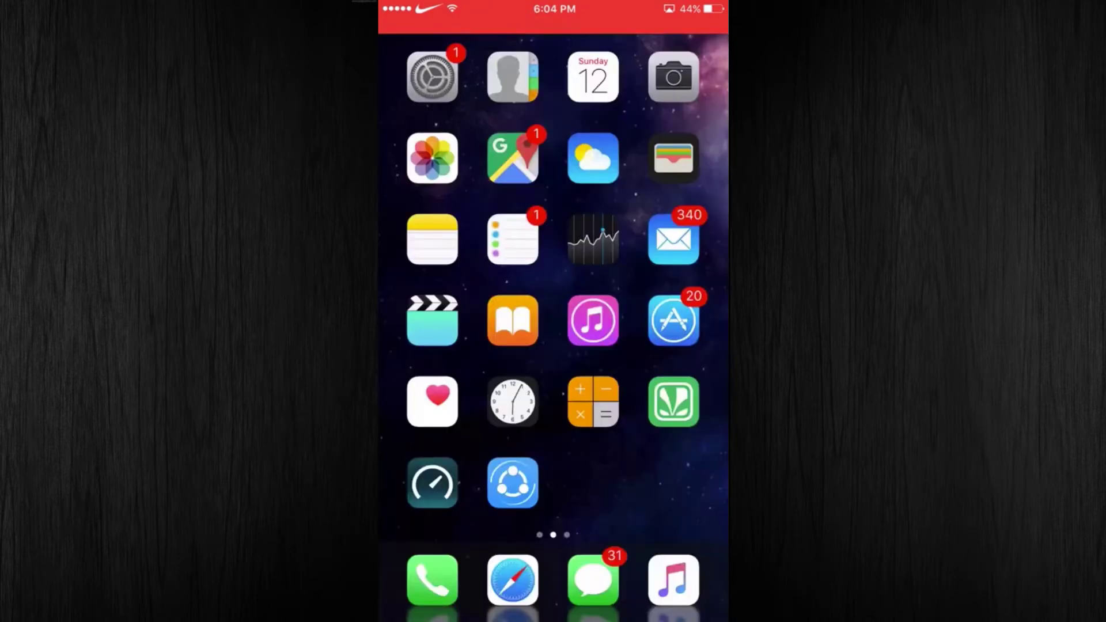
{"action": "left_click_drag", "start_coordinate": [657, 328], "coordinate": [433, 328]}
{"action": "left_click", "coordinate": [565, 237]}
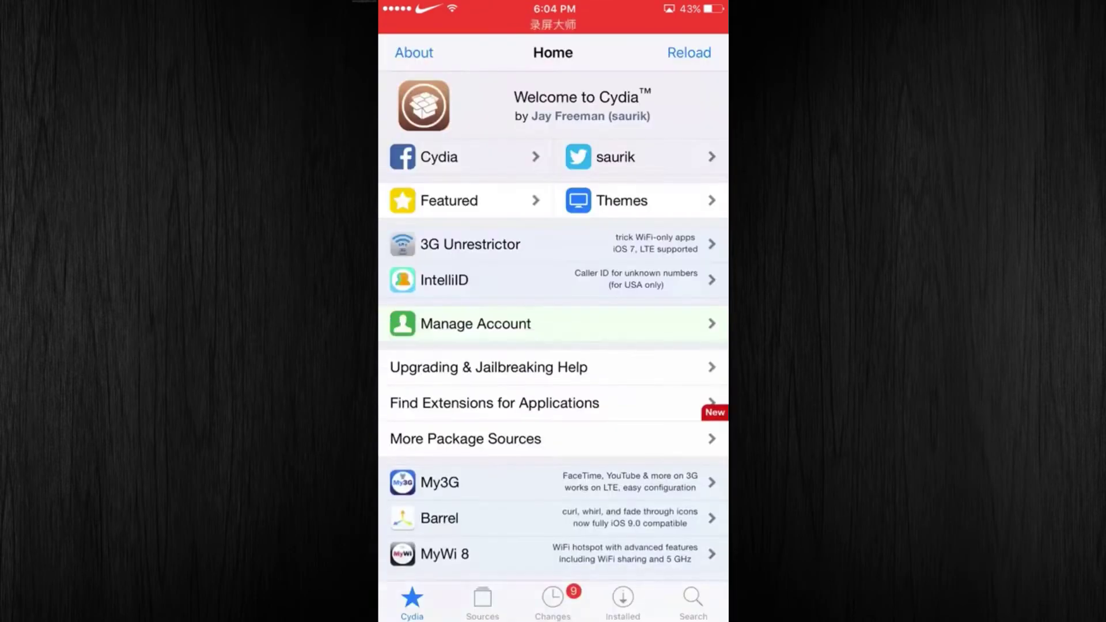
{"action": "left_click", "coordinate": [483, 602]}
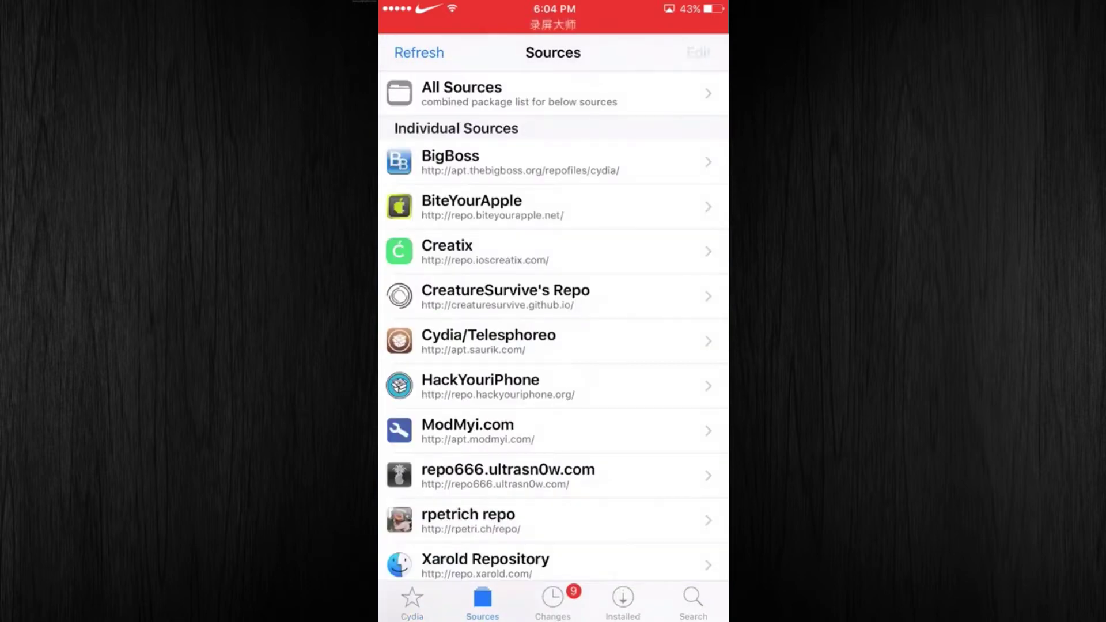
Add repo.hackyouriphone.org as a new Cydia package source
{"action": "left_click", "coordinate": [699, 52]}
{"action": "left_click", "coordinate": [407, 52]}
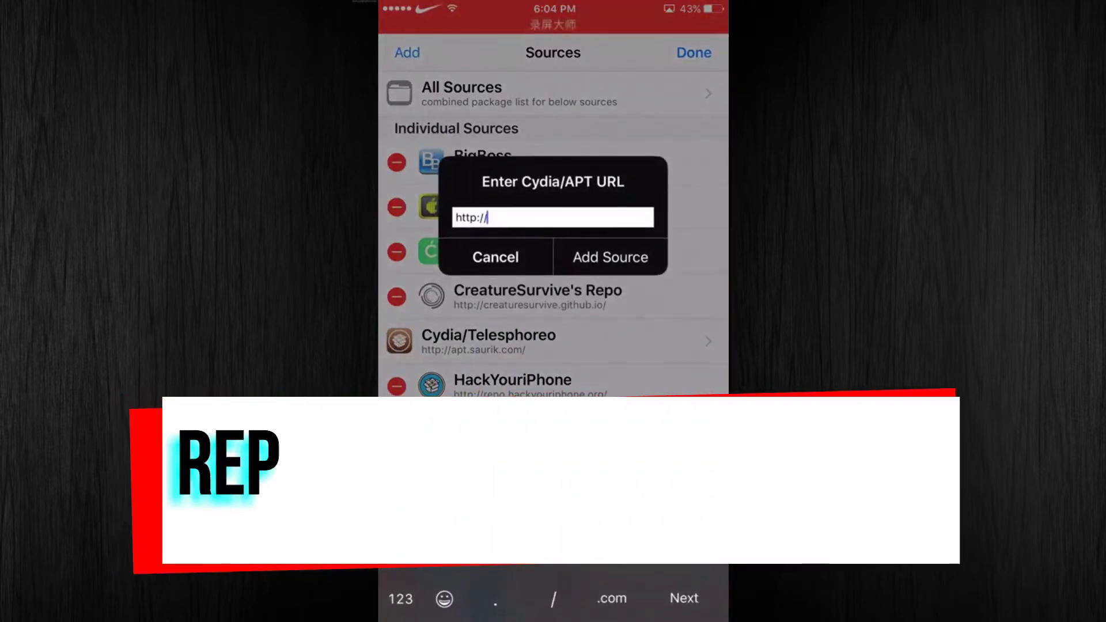
{"action": "type", "text": "repo.hackyouriphon"}
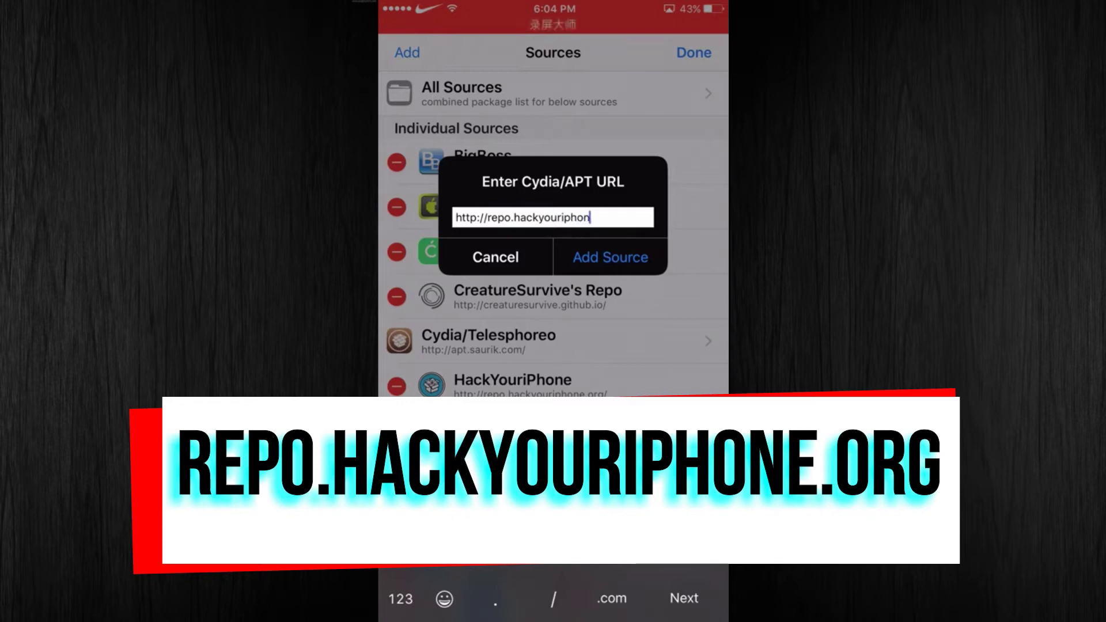
{"action": "type", "text": "rg"}
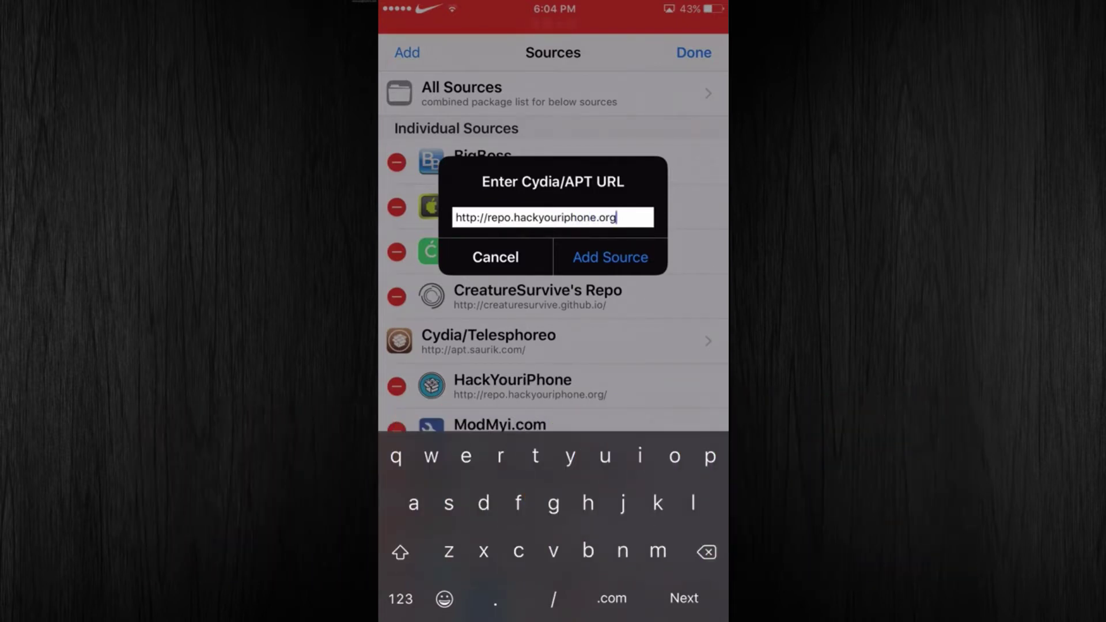
{"action": "left_click", "coordinate": [610, 257]}
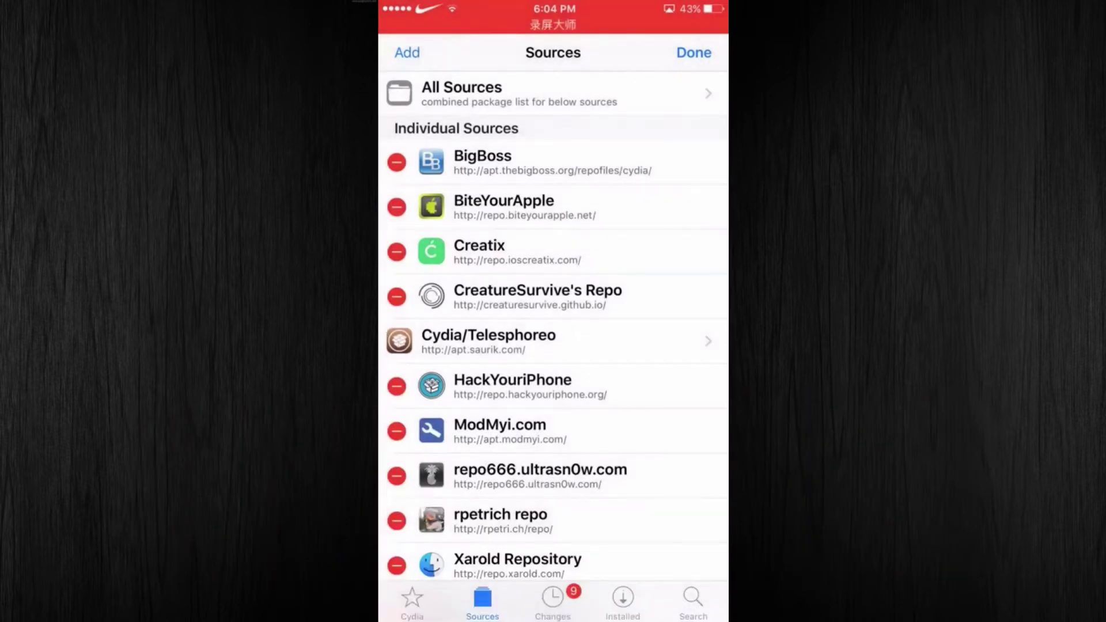
{"action": "left_click", "coordinate": [554, 350]}
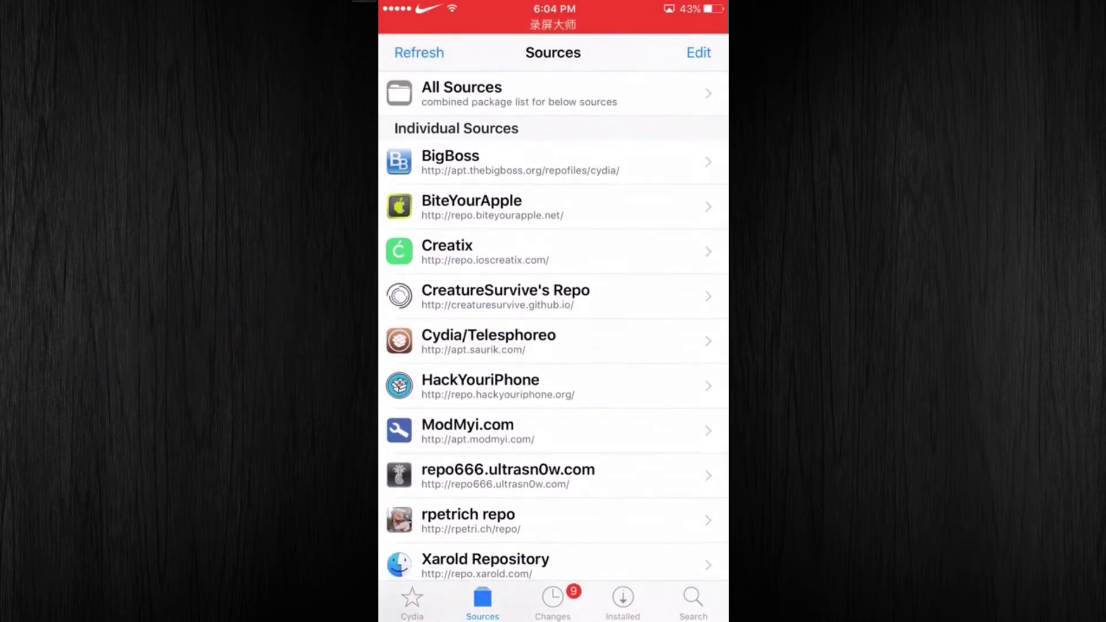
{"action": "left_click", "coordinate": [693, 602]}
Search Cydia for 'Eclipse 4', confirm Eclipse 4 (iOS 10) 4.0.3 is installed, then exit
{"action": "left_click", "coordinate": [553, 52]}
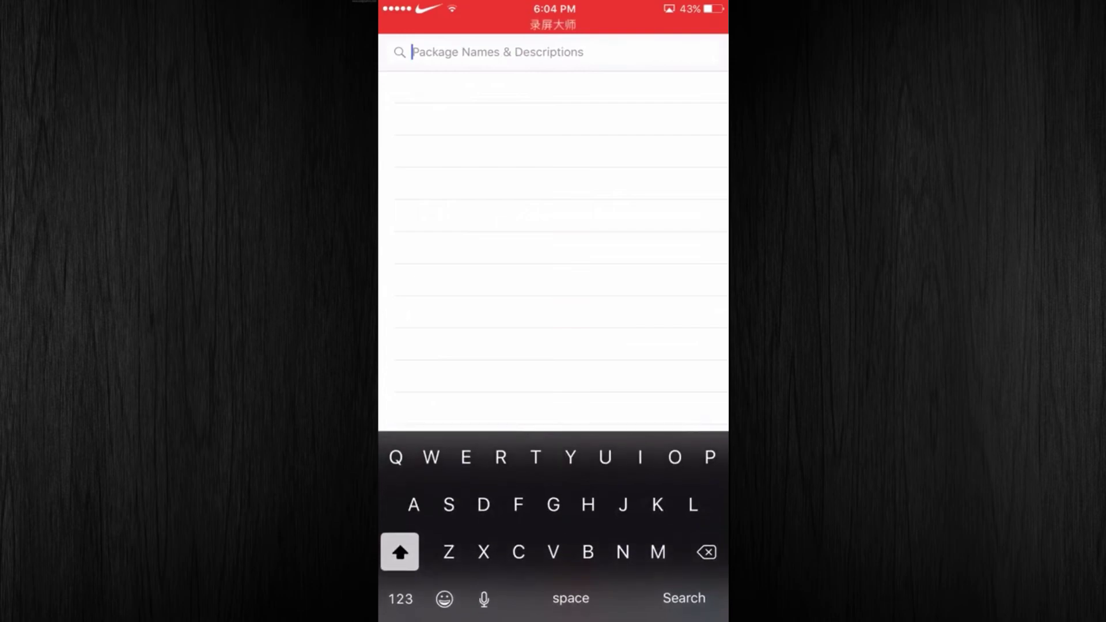
{"action": "type", "text": "Eclipse "}
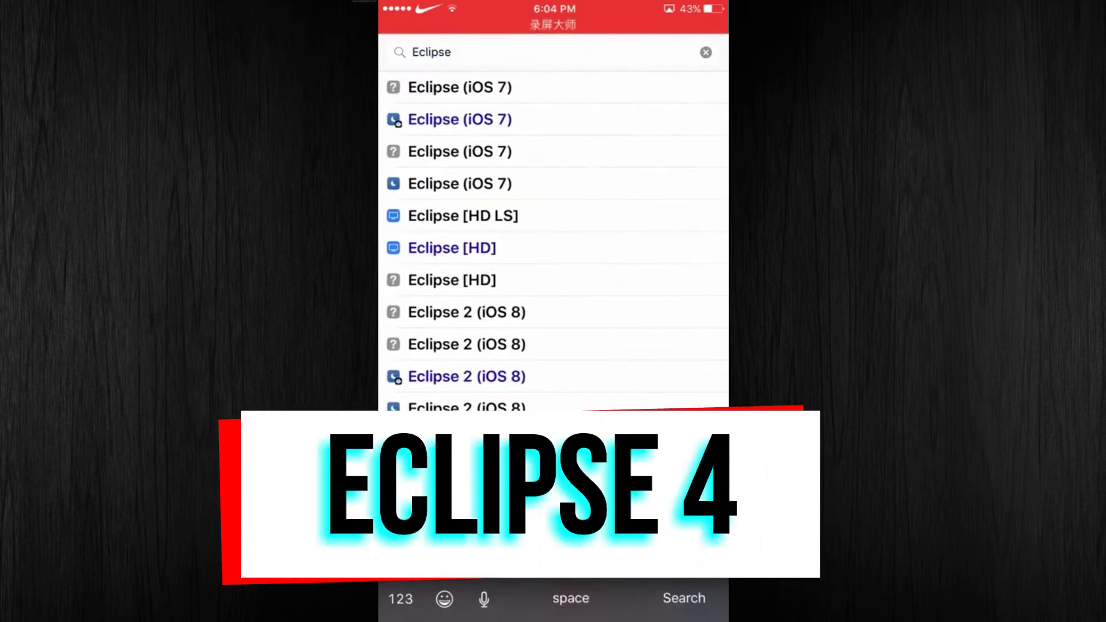
{"action": "type", "text": "4"}
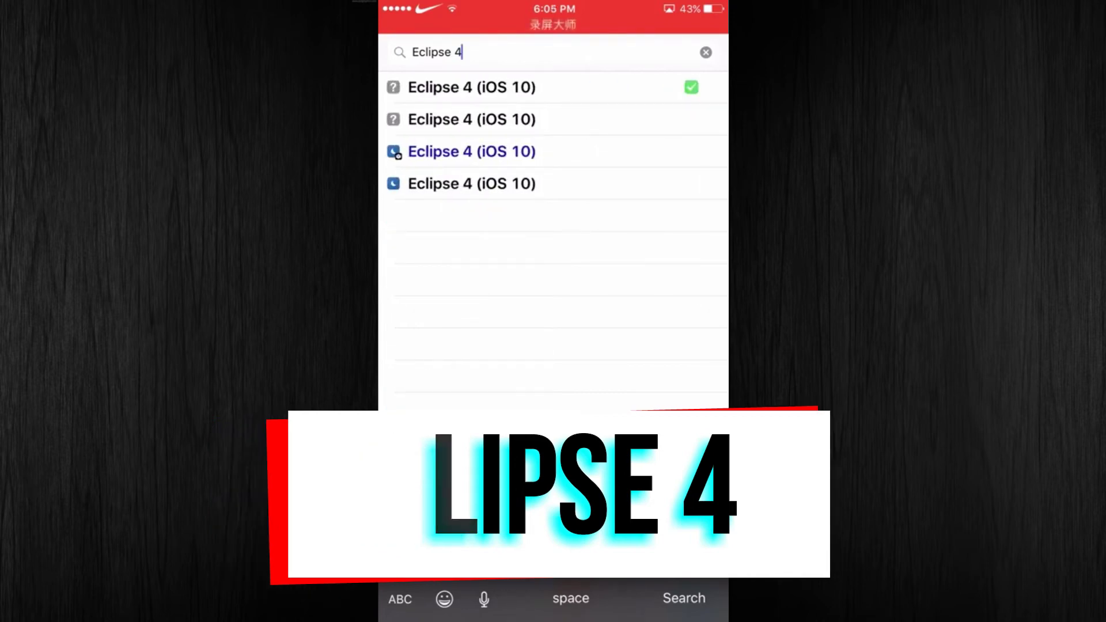
{"action": "left_click", "coordinate": [518, 86]}
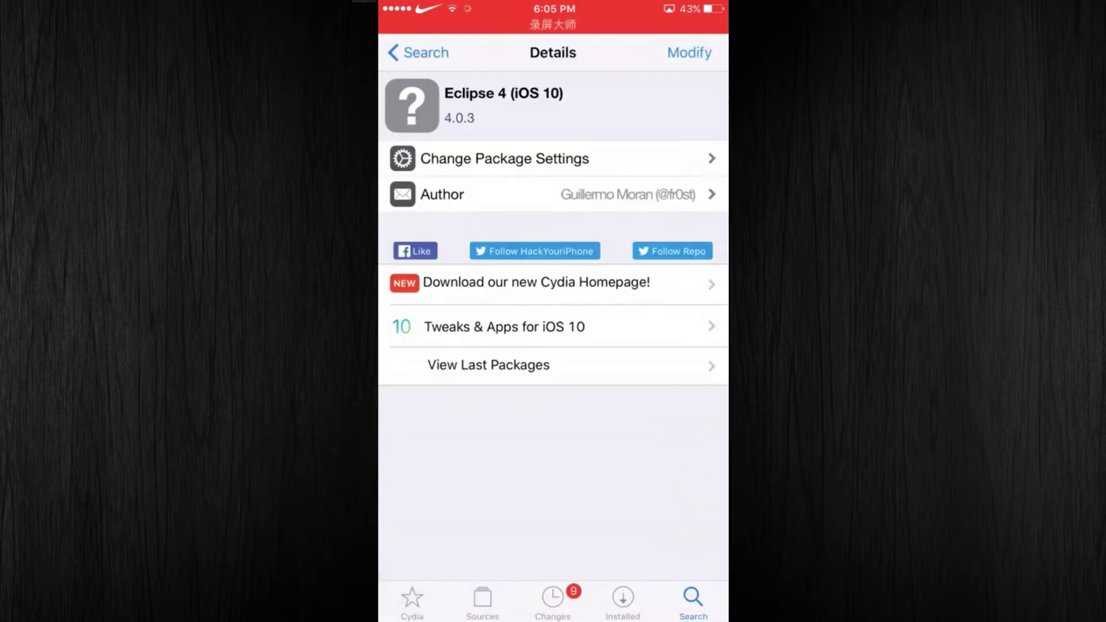
{"action": "left_click", "coordinate": [420, 52]}
{"action": "left_click", "coordinate": [554, 53]}
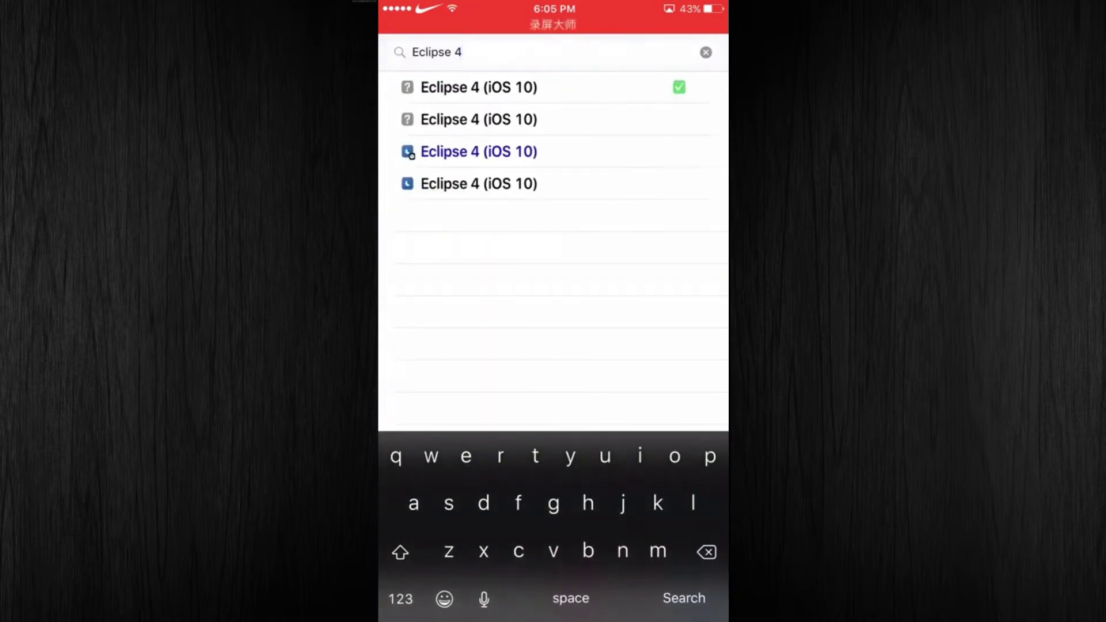
{"action": "key", "text": "super"}
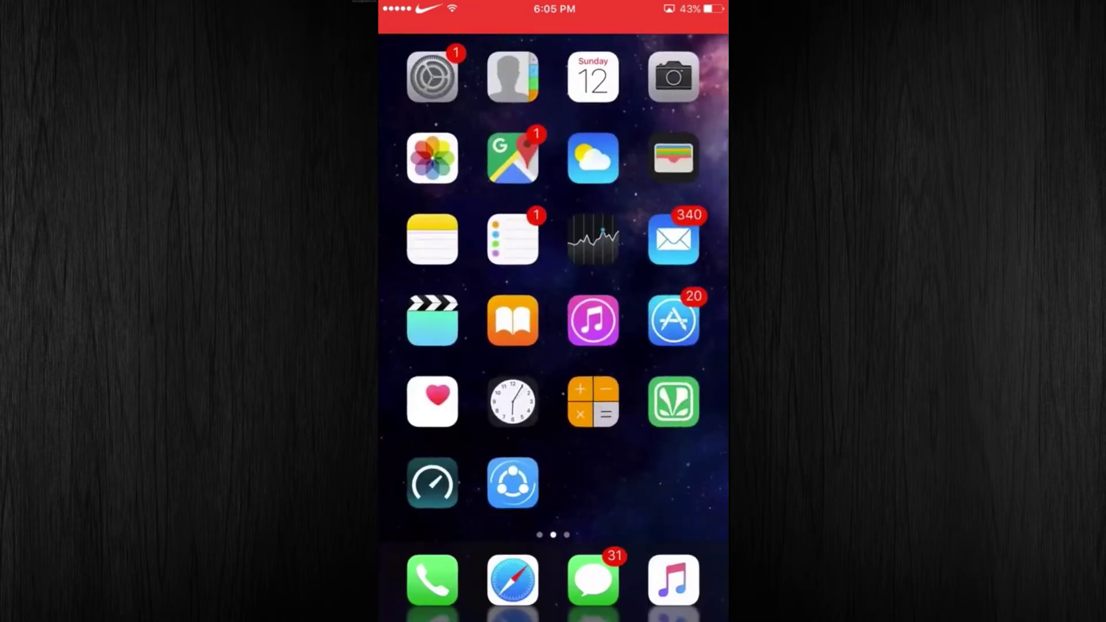
Find the Eclipse page via Settings search and view its Color Settings (Night theme, White tint)
{"action": "left_click", "coordinate": [431, 485]}
{"action": "left_click", "coordinate": [553, 89]}
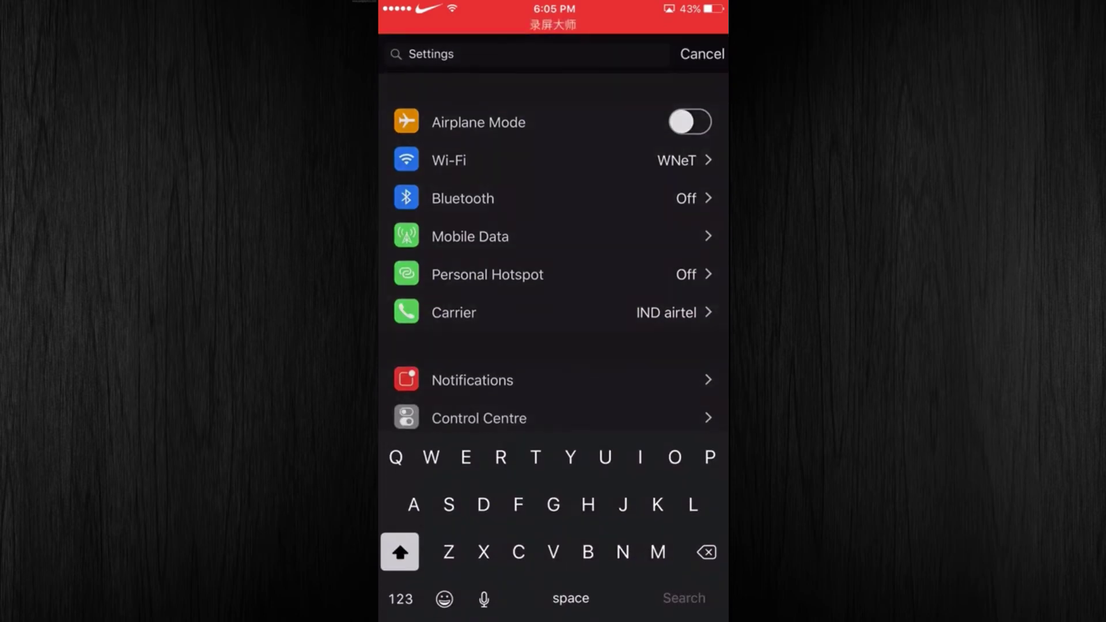
{"action": "type", "text": "Ec"}
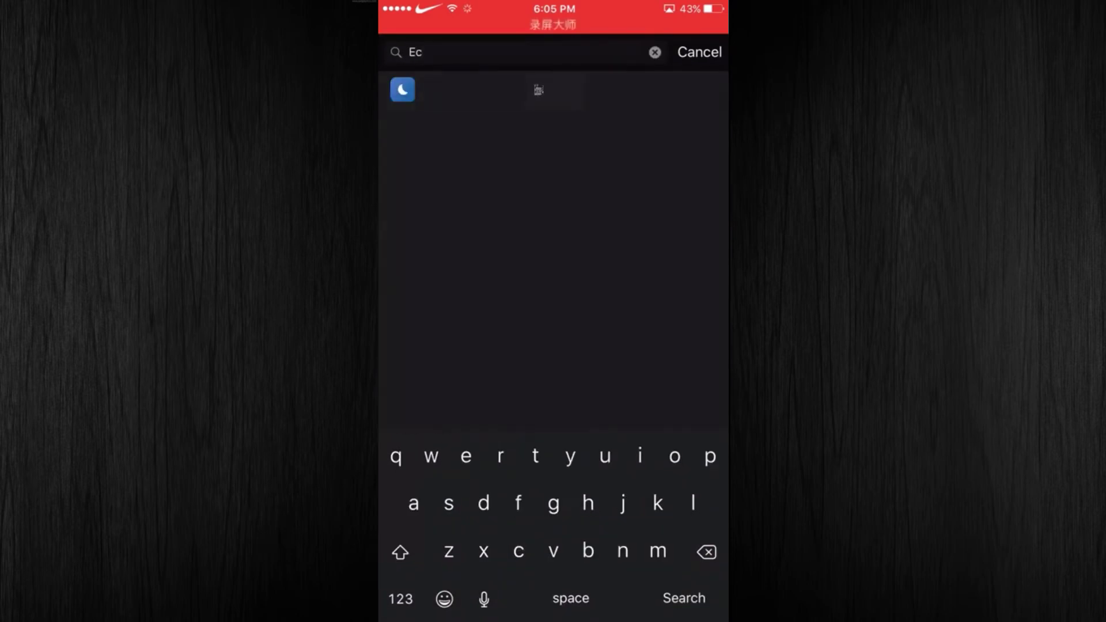
{"action": "left_click", "coordinate": [458, 89]}
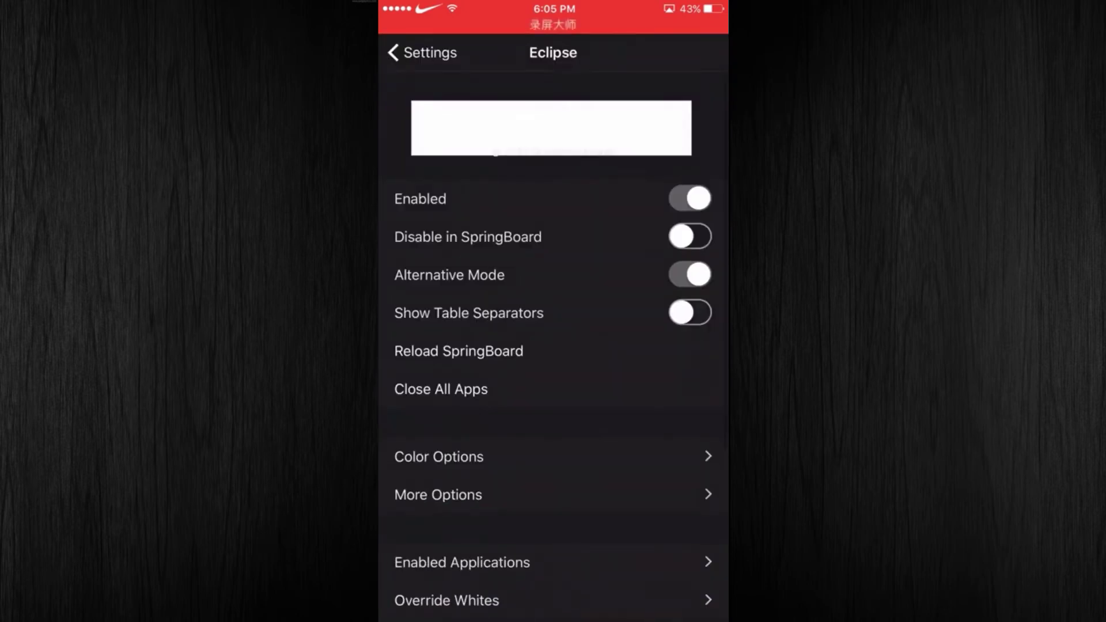
{"action": "scroll", "coordinate": [554, 346], "scroll_direction": "down", "scroll_amount": 3}
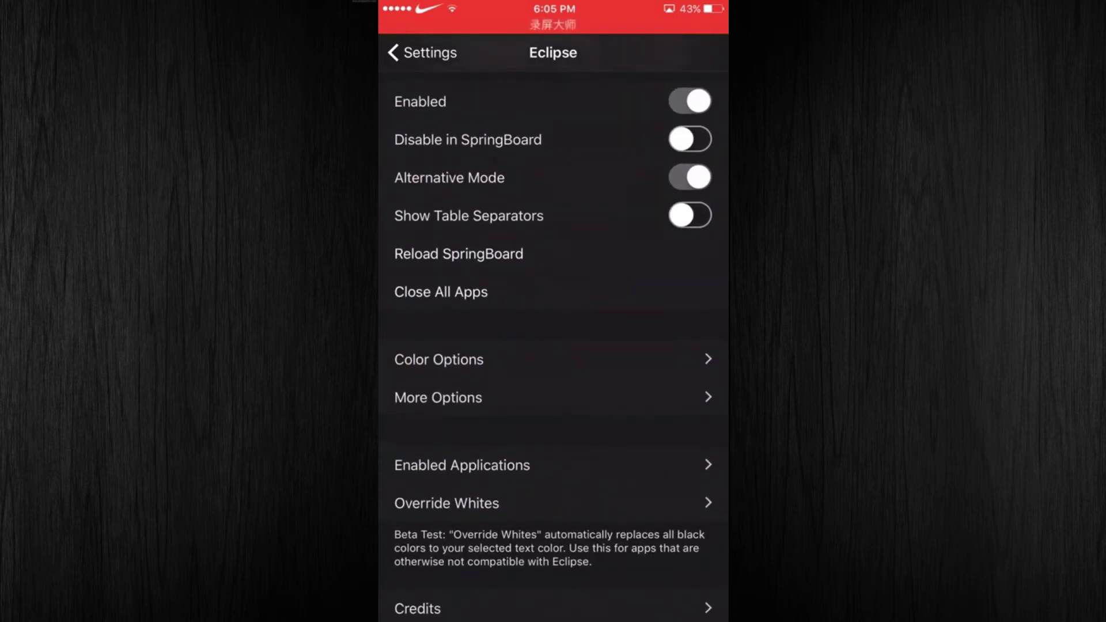
{"action": "scroll", "coordinate": [553, 346], "scroll_direction": "down", "scroll_amount": 1}
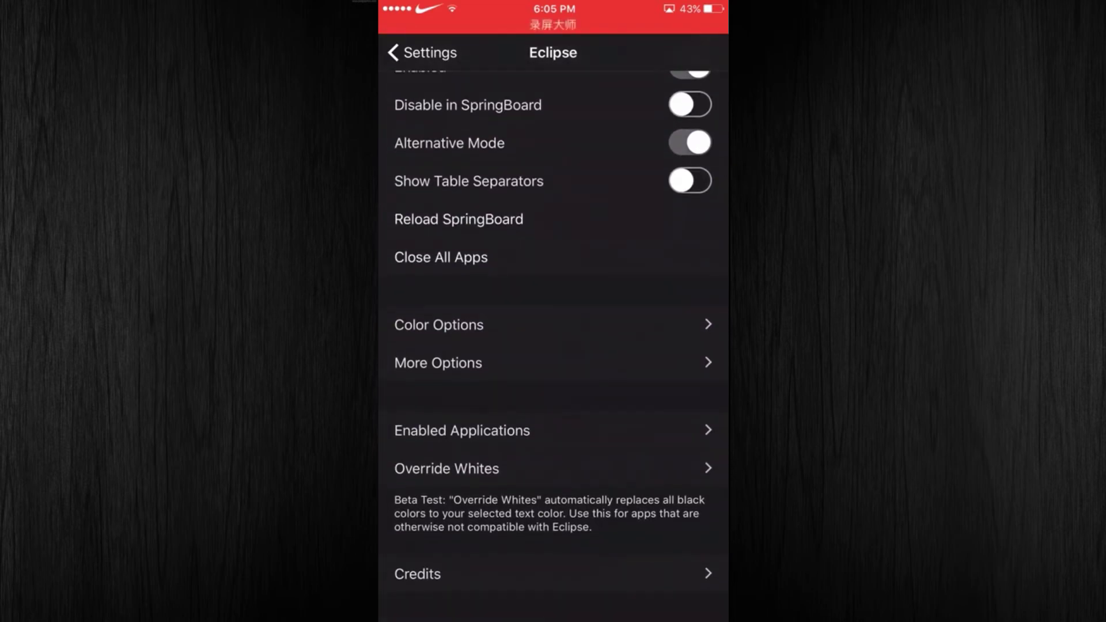
{"action": "left_click", "coordinate": [553, 325]}
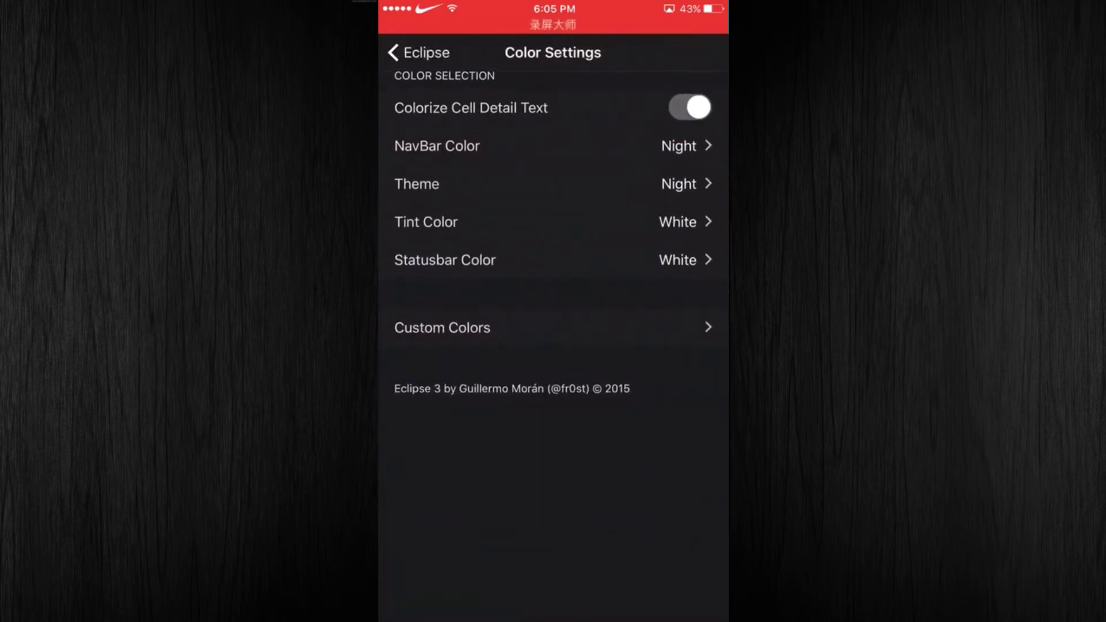
{"action": "scroll", "coordinate": [553, 259], "scroll_direction": "up", "scroll_amount": 2}
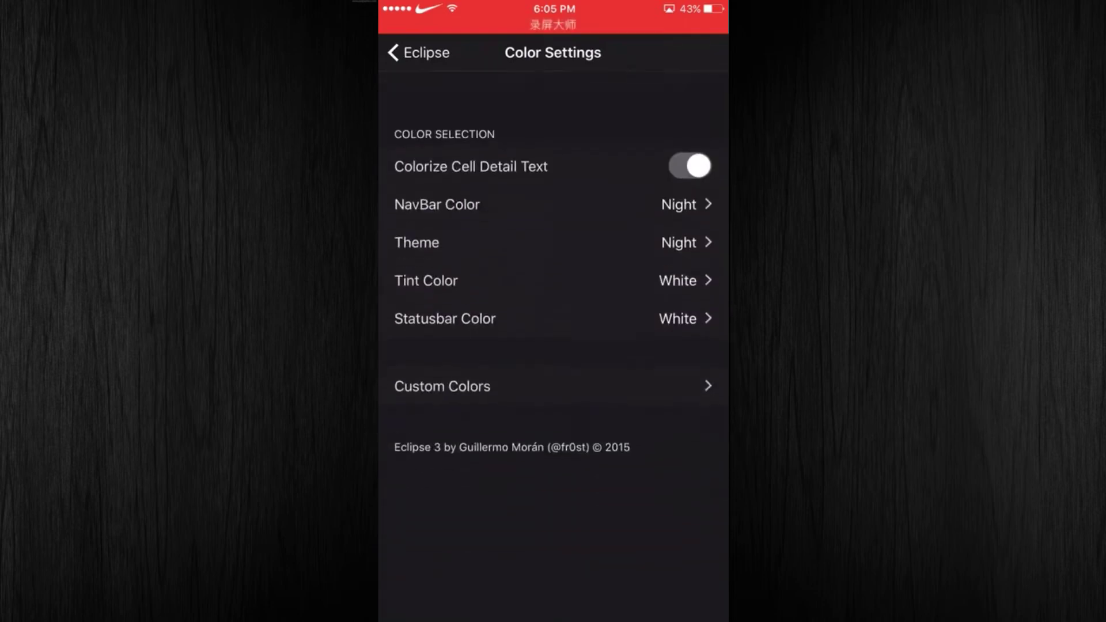
{"action": "scroll", "coordinate": [553, 259], "scroll_direction": "down", "scroll_amount": 1}
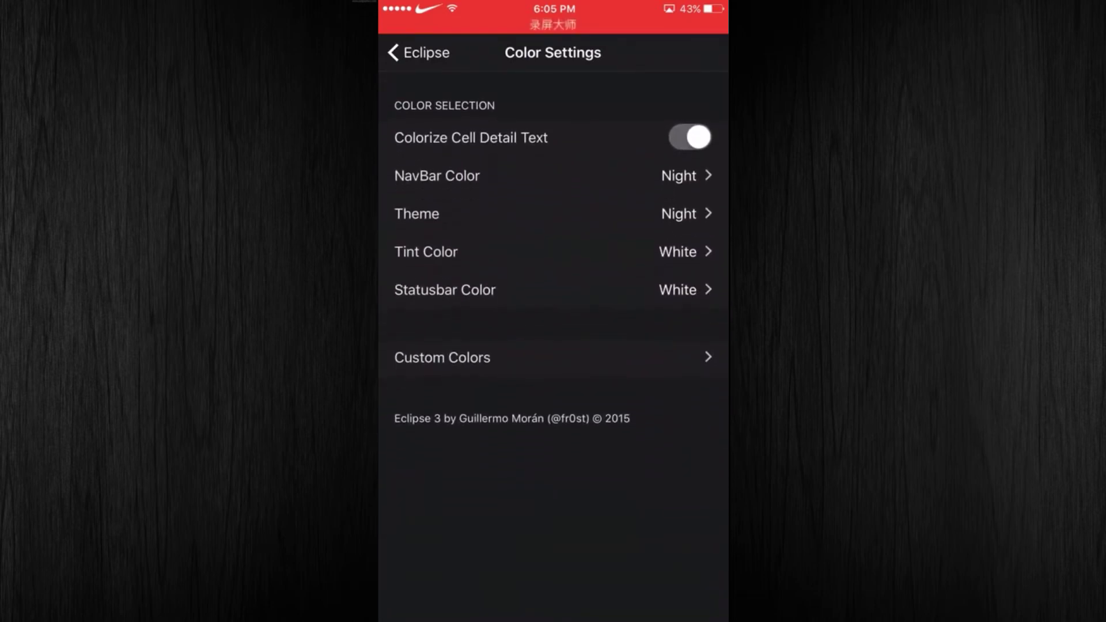
{"action": "left_click", "coordinate": [553, 176]}
{"action": "scroll", "coordinate": [553, 346], "scroll_direction": "down", "scroll_amount": 3}
{"action": "scroll", "coordinate": [553, 346], "scroll_direction": "up", "scroll_amount": 3}
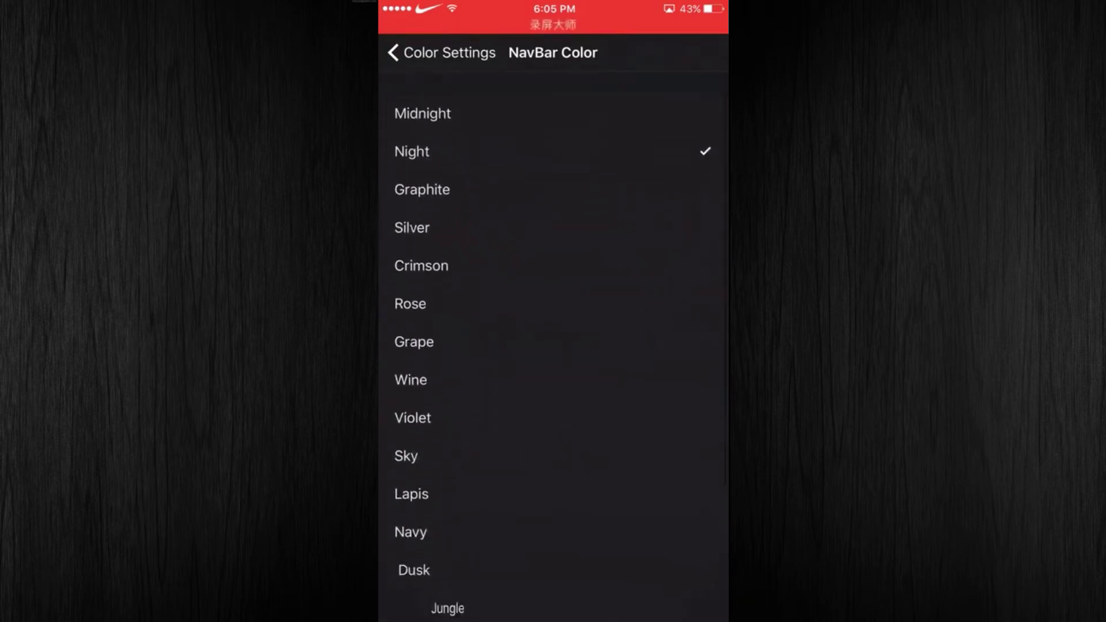
{"action": "scroll", "coordinate": [554, 346], "scroll_direction": "down", "scroll_amount": 2}
{"action": "scroll", "coordinate": [553, 345], "scroll_direction": "up", "scroll_amount": 2}
{"action": "left_click", "coordinate": [393, 52]}
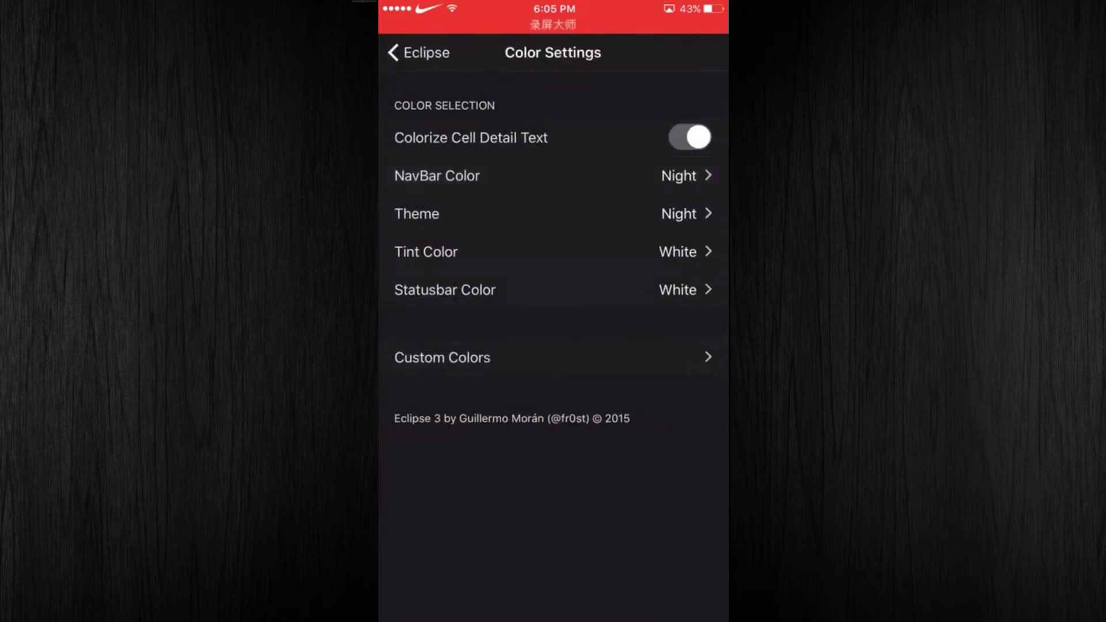
{"action": "left_click", "coordinate": [393, 53]}
{"action": "scroll", "coordinate": [554, 346], "scroll_direction": "up", "scroll_amount": 2}
{"action": "scroll", "coordinate": [553, 346], "scroll_direction": "down", "scroll_amount": 1}
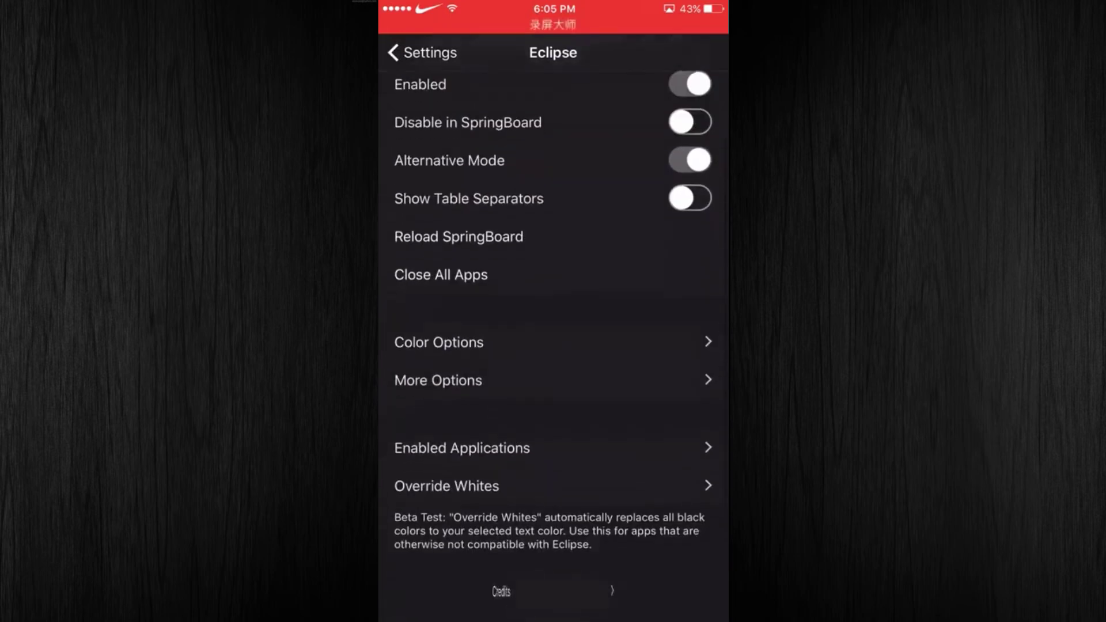
{"action": "scroll", "coordinate": [553, 345], "scroll_direction": "down", "scroll_amount": 3}
{"action": "scroll", "coordinate": [553, 346], "scroll_direction": "up", "scroll_amount": 3}
{"action": "scroll", "coordinate": [554, 346], "scroll_direction": "down", "scroll_amount": 1}
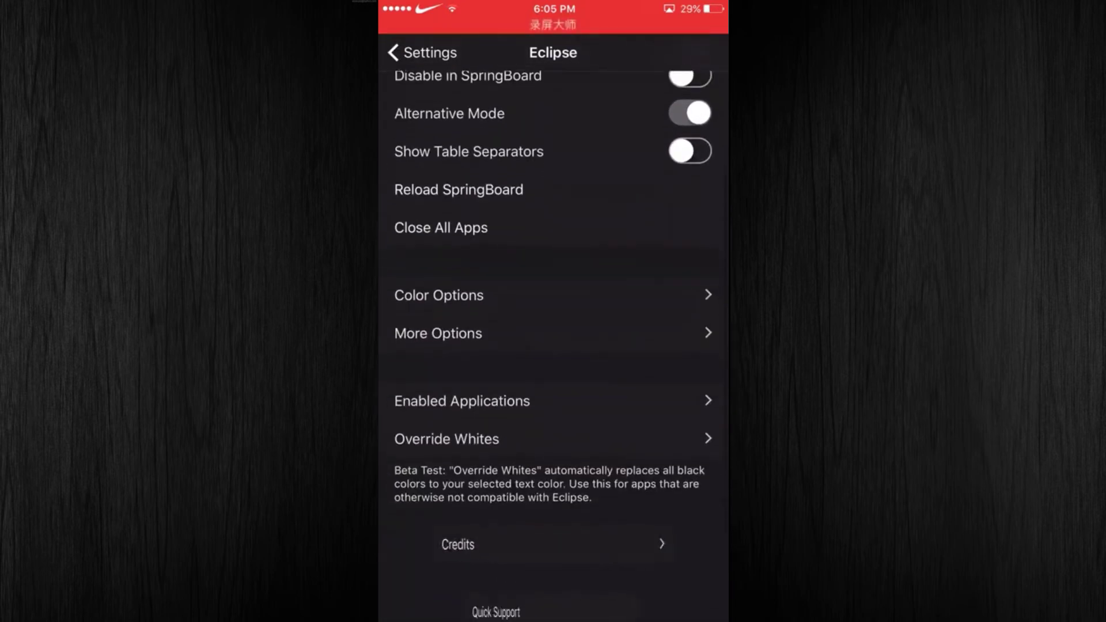
{"action": "scroll", "coordinate": [553, 345], "scroll_direction": "up", "scroll_amount": 1}
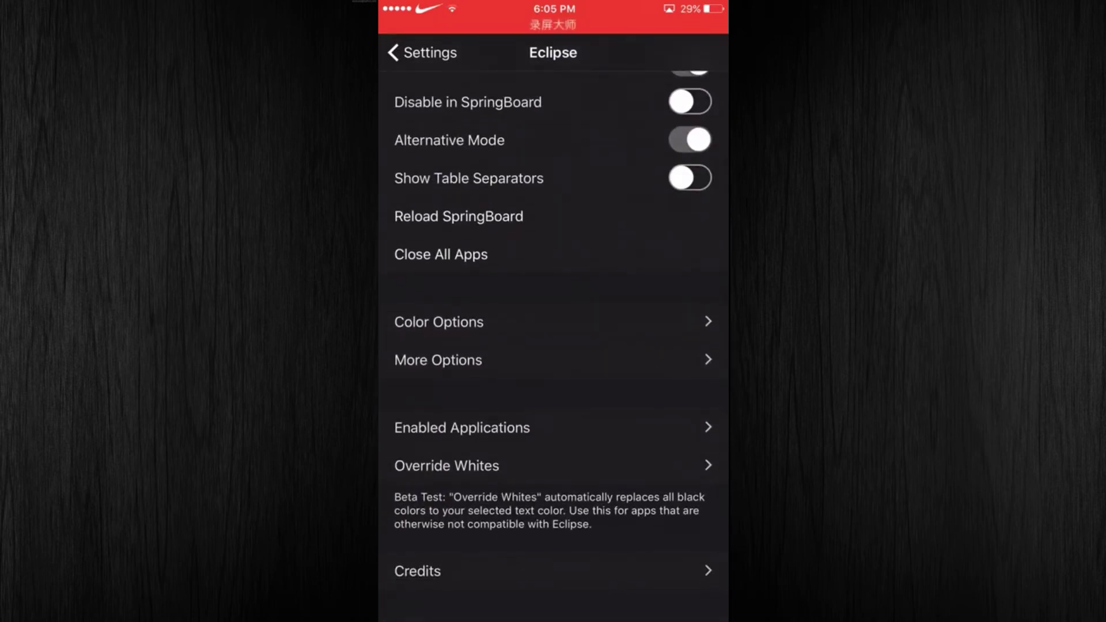
{"action": "left_click", "coordinate": [553, 428]}
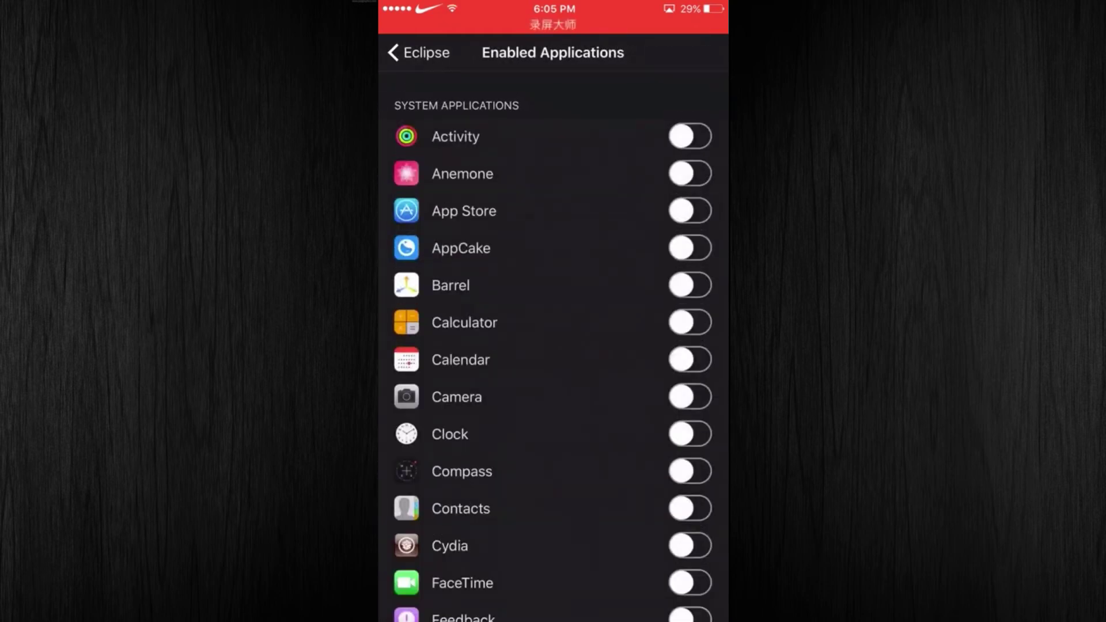
{"action": "scroll", "coordinate": [553, 345], "scroll_direction": "down", "scroll_amount": 5}
{"action": "scroll", "coordinate": [553, 347], "scroll_direction": "down", "scroll_amount": 5}
{"action": "scroll", "coordinate": [553, 345], "scroll_direction": "down", "scroll_amount": 5}
{"action": "scroll", "coordinate": [553, 345], "scroll_direction": "down", "scroll_amount": 2}
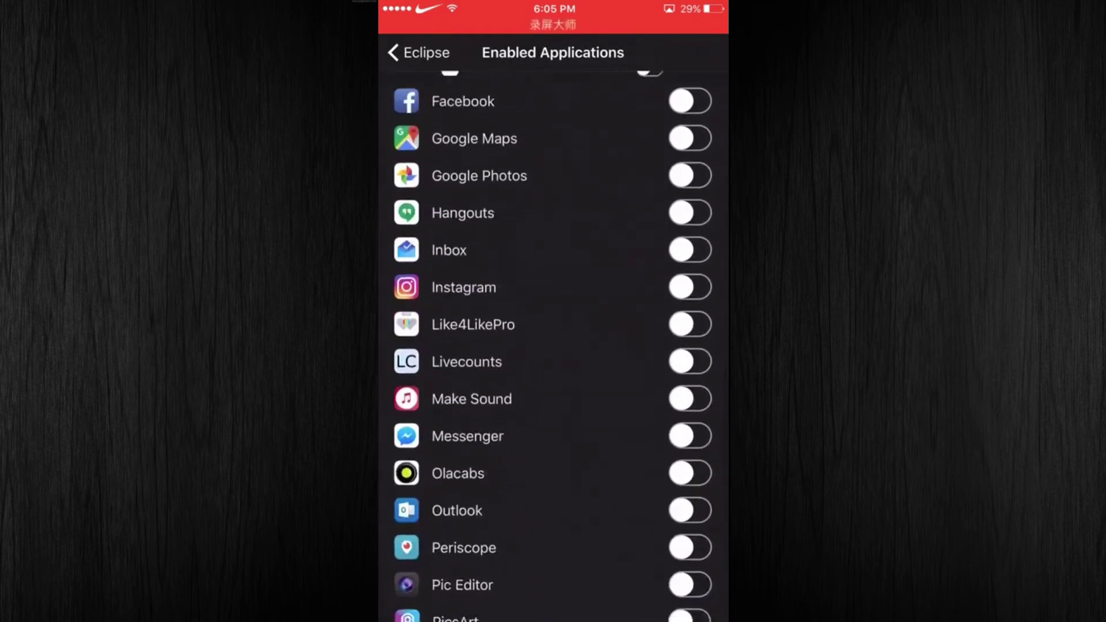
{"action": "scroll", "coordinate": [553, 346], "scroll_direction": "down", "scroll_amount": 5}
{"action": "scroll", "coordinate": [553, 346], "scroll_direction": "down", "scroll_amount": 3}
{"action": "scroll", "coordinate": [553, 345], "scroll_direction": "down", "scroll_amount": 2}
{"action": "scroll", "coordinate": [553, 346], "scroll_direction": "down", "scroll_amount": 4}
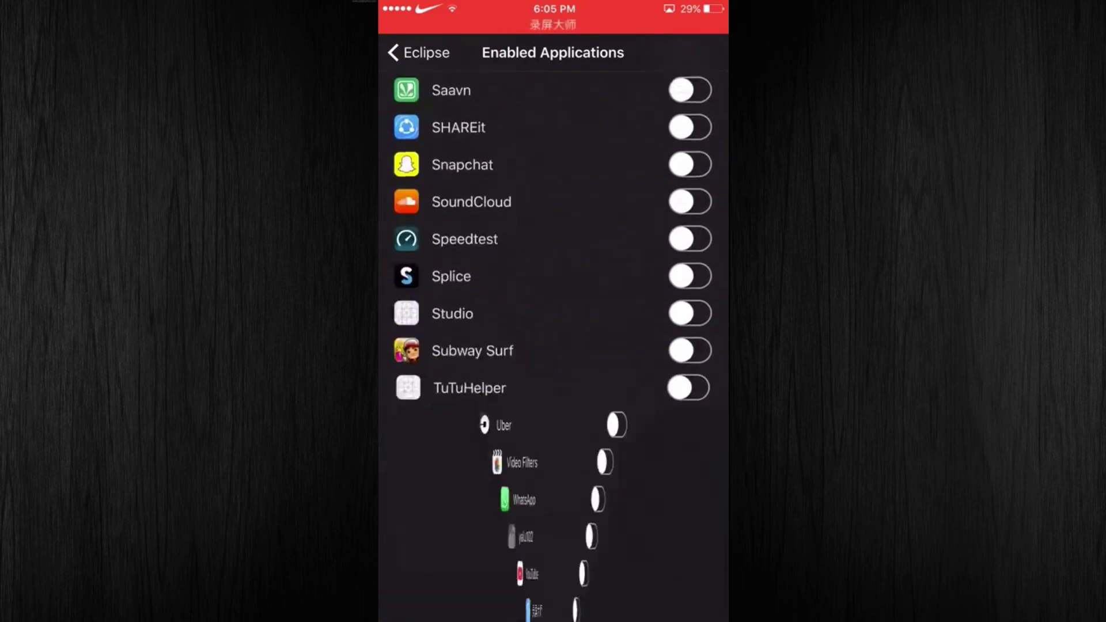
{"action": "scroll", "coordinate": [554, 346], "scroll_direction": "down", "scroll_amount": 3}
{"action": "scroll", "coordinate": [554, 347], "scroll_direction": "up", "scroll_amount": 5}
{"action": "scroll", "coordinate": [553, 346], "scroll_direction": "up", "scroll_amount": 3}
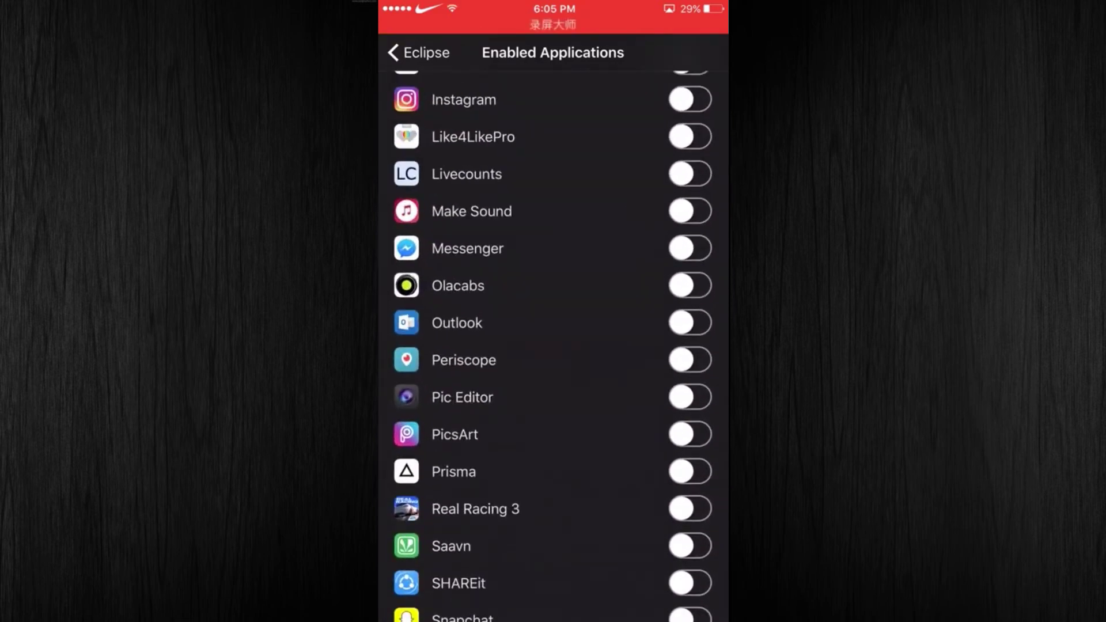
{"action": "scroll", "coordinate": [553, 346], "scroll_direction": "up", "scroll_amount": 4}
{"action": "scroll", "coordinate": [553, 346], "scroll_direction": "down", "scroll_amount": 4}
{"action": "scroll", "coordinate": [553, 345], "scroll_direction": "down", "scroll_amount": 4}
{"action": "scroll", "coordinate": [553, 346], "scroll_direction": "up", "scroll_amount": 8}
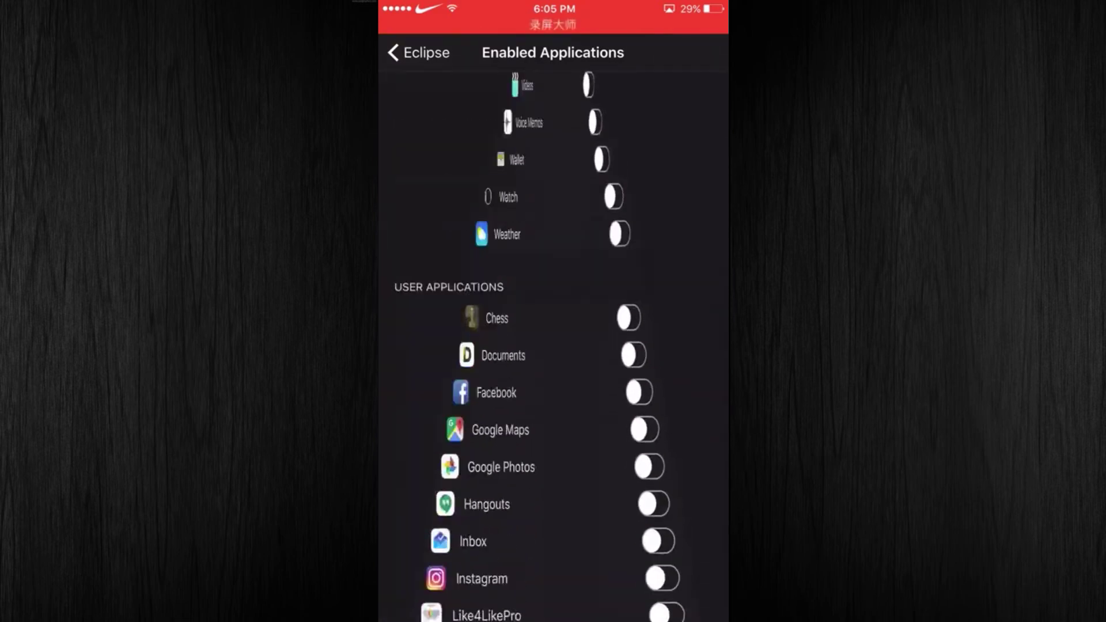
{"action": "scroll", "coordinate": [554, 345], "scroll_direction": "up", "scroll_amount": 5}
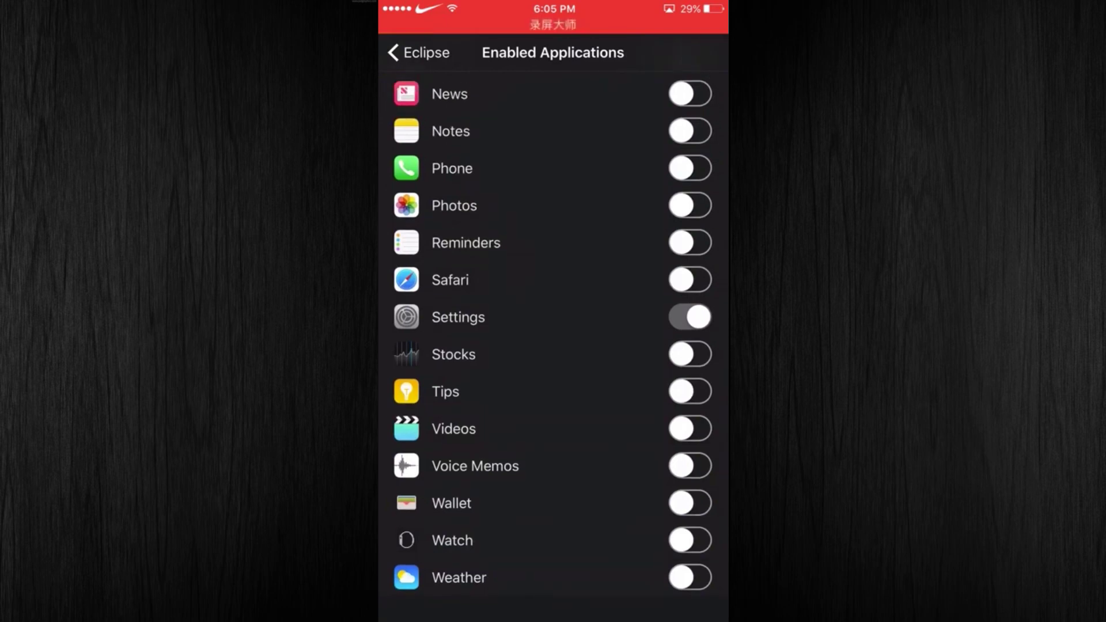
{"action": "scroll", "coordinate": [554, 345], "scroll_direction": "up", "scroll_amount": 1}
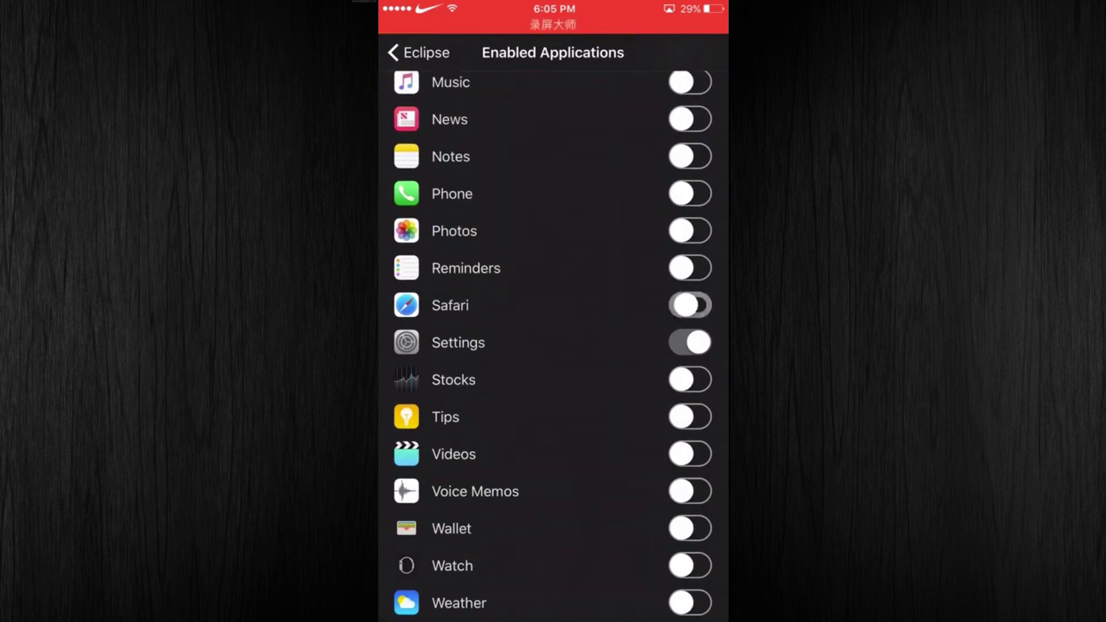
{"action": "scroll", "coordinate": [553, 346], "scroll_direction": "up", "scroll_amount": 1}
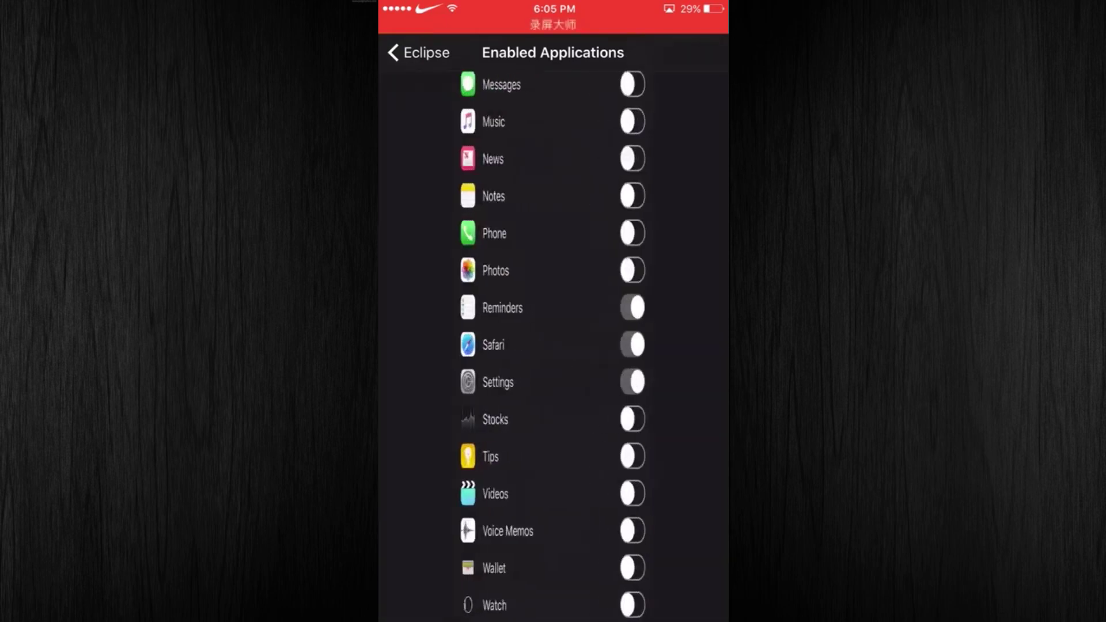
Turn Eclipse off for Reminders, return to the main Eclipse page, and exit to the home screen
{"action": "left_click", "coordinate": [690, 308]}
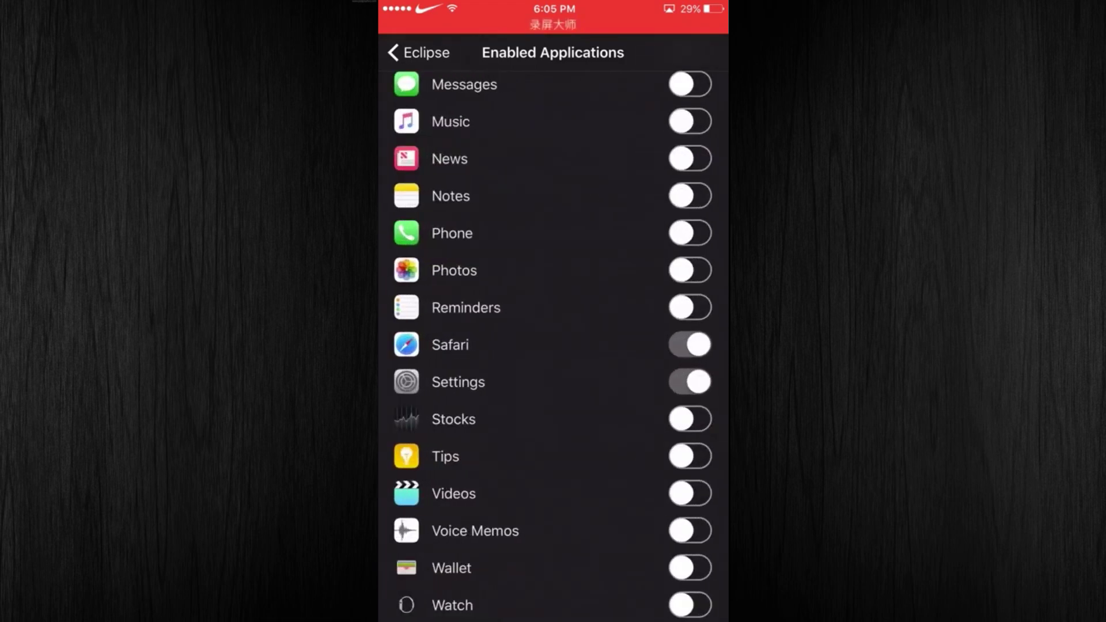
{"action": "left_click", "coordinate": [417, 53]}
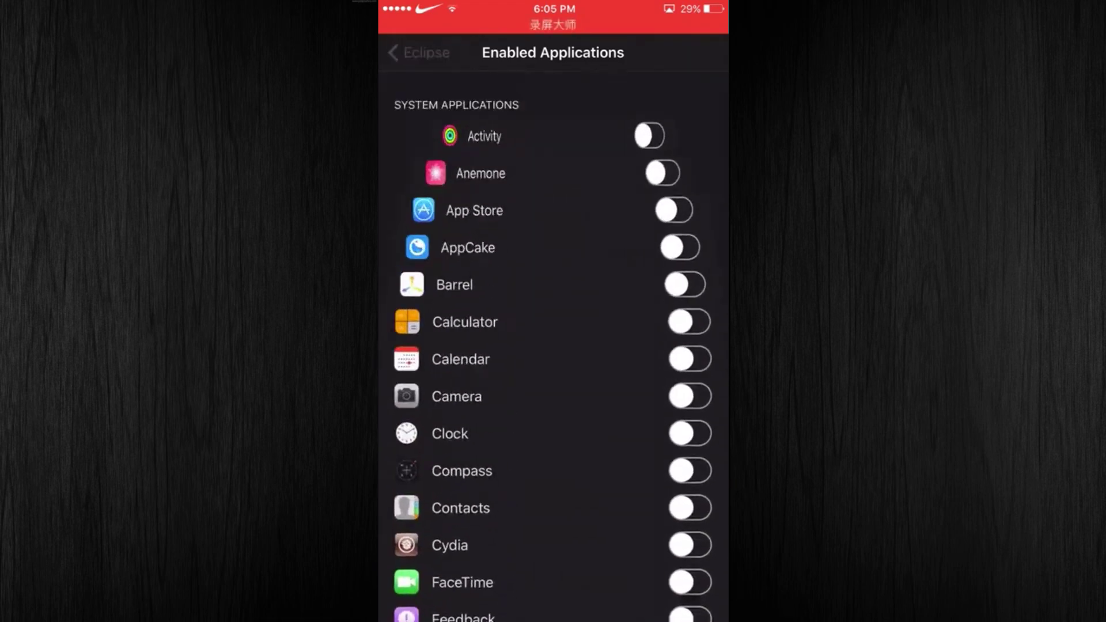
{"action": "scroll", "coordinate": [554, 346], "scroll_direction": "down", "scroll_amount": 3}
{"action": "scroll", "coordinate": [553, 346], "scroll_direction": "up", "scroll_amount": 6}
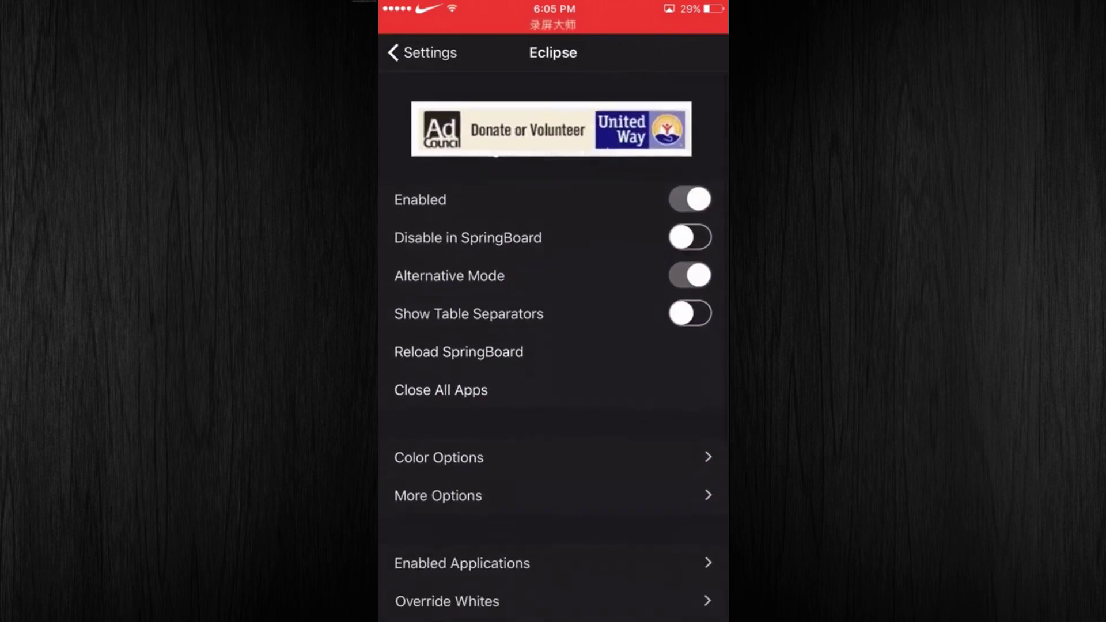
{"action": "key", "text": "super"}
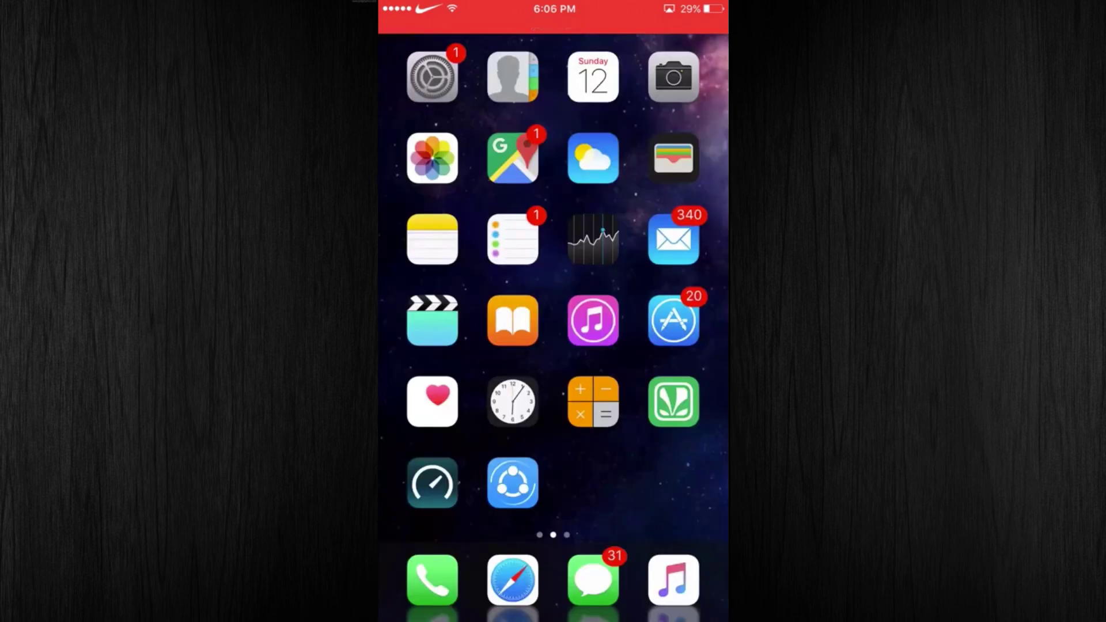